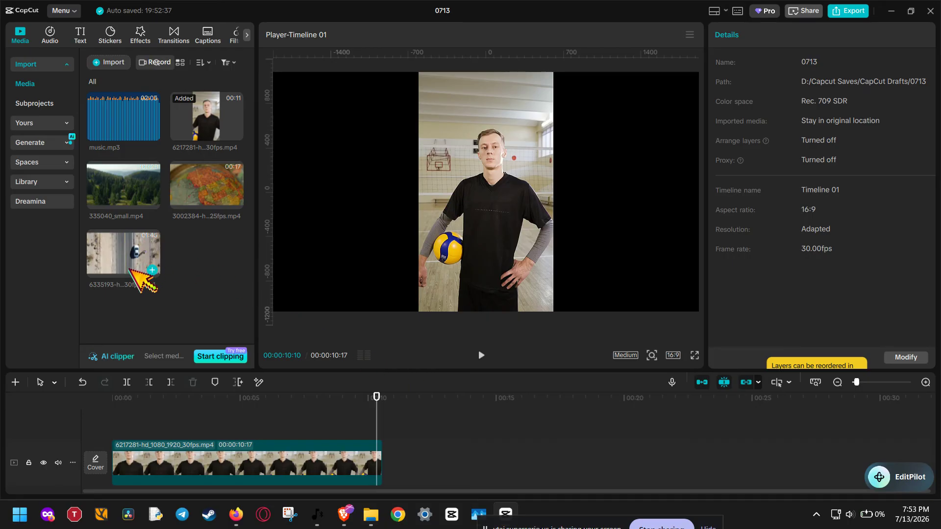
# Stack the forest clip 335040_small.mp4 and then the globe clip on separate tracks above the volleyball player clip, both starting at 00:00
pyautogui.click(147, 446)
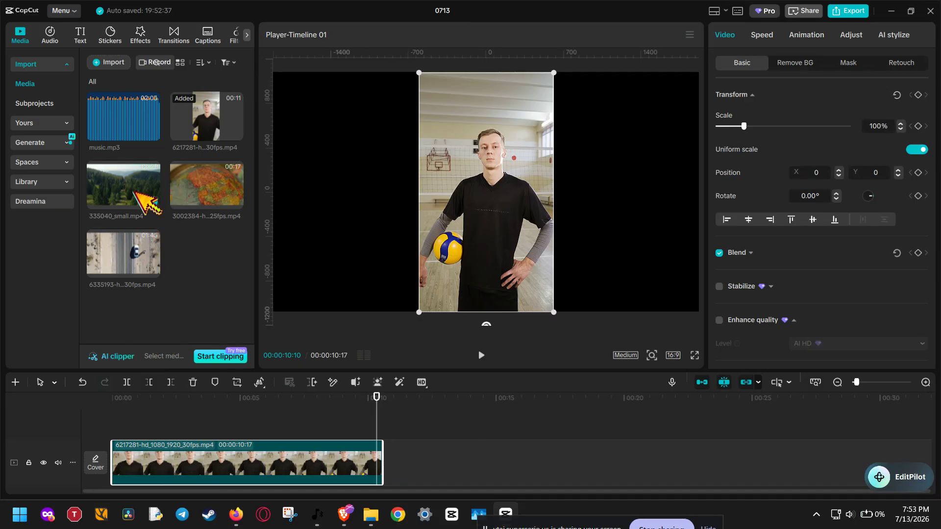
pyautogui.moveTo(131, 191); pyautogui.dragTo(114, 433)
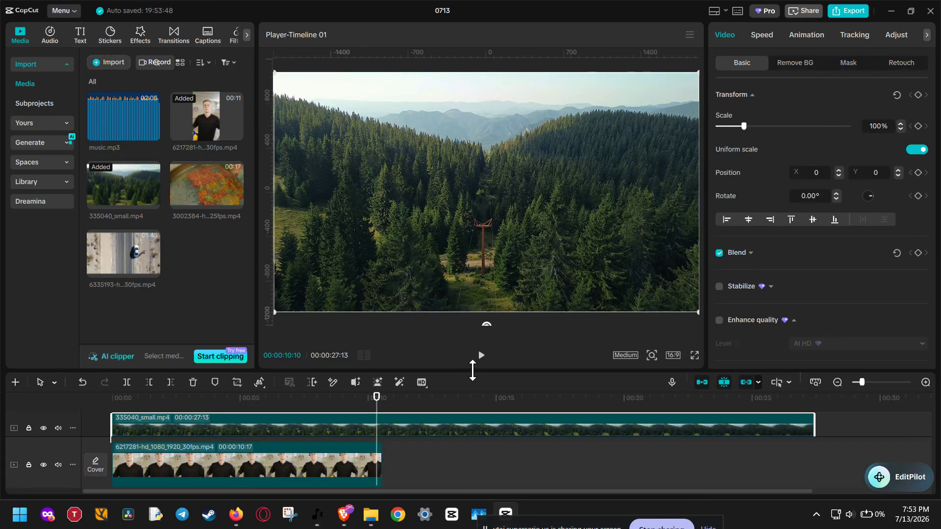
pyautogui.moveTo(490, 371); pyautogui.dragTo(487, 318)
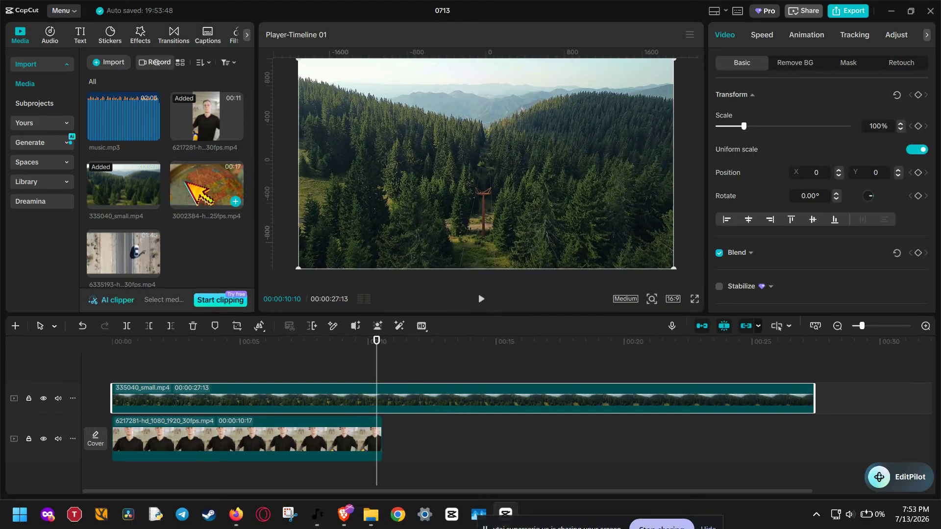
pyautogui.moveTo(201, 188); pyautogui.dragTo(108, 361)
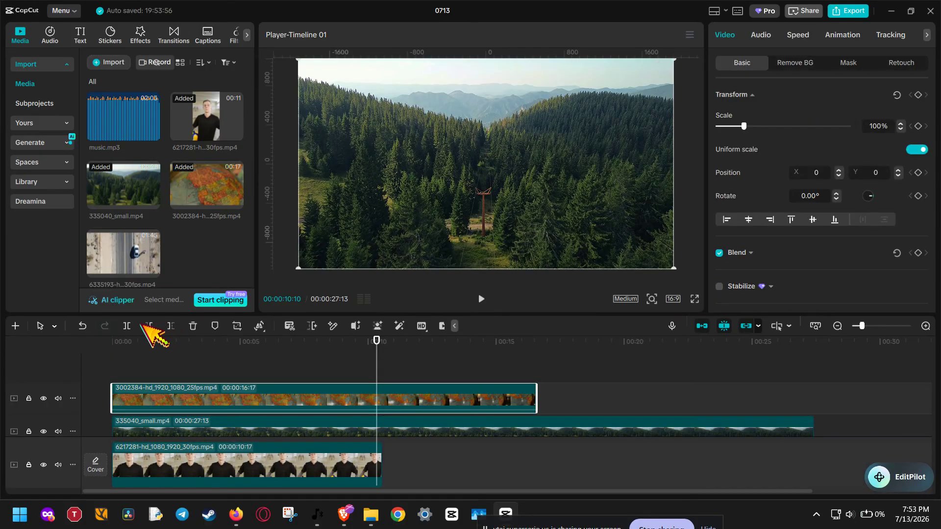
# Trim the ends of the globe, forest and volleyball player clips to the playhead at 00:00:10:10
pyautogui.click(171, 326)
pyautogui.click(218, 426)
pyautogui.click(171, 326)
pyautogui.click(219, 449)
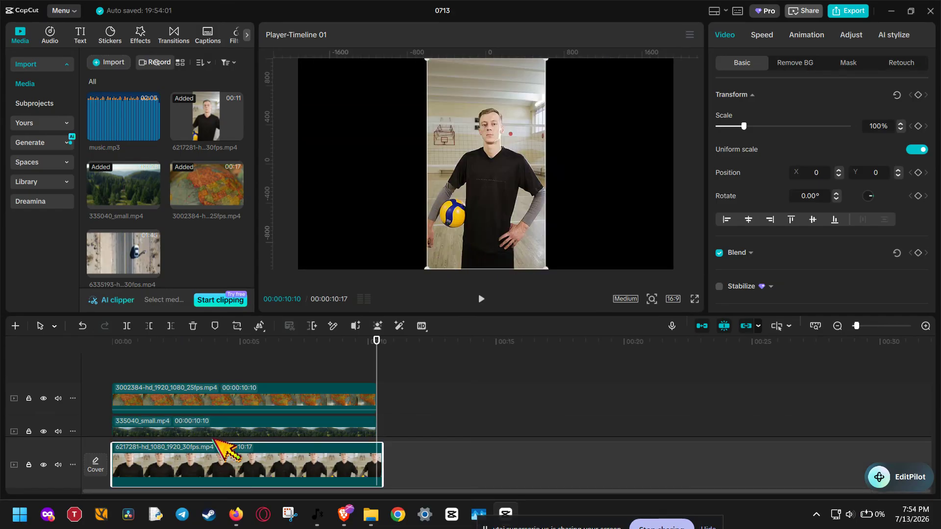
pyautogui.click(170, 326)
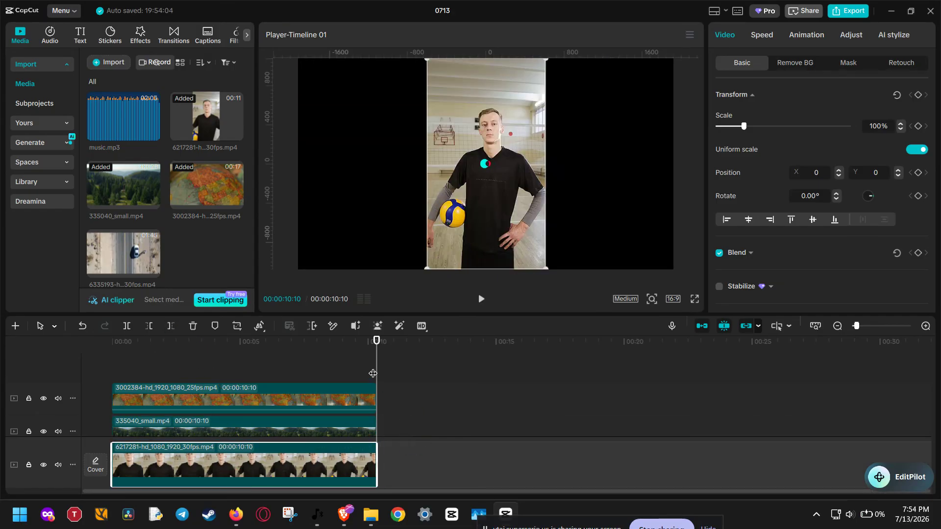
# With the playhead at 00:00:09:14, lower the globe clip's opacity to 66% and the forest clip's opacity to 63%
pyautogui.moveTo(377, 362); pyautogui.dragTo(354, 373)
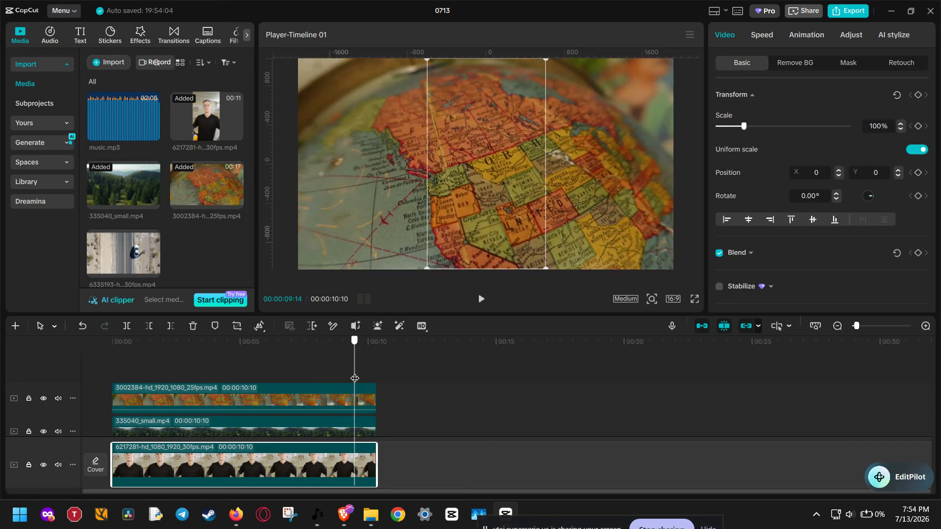
pyautogui.scroll(-1, 349, 395)
pyautogui.scroll(-1, 351, 395)
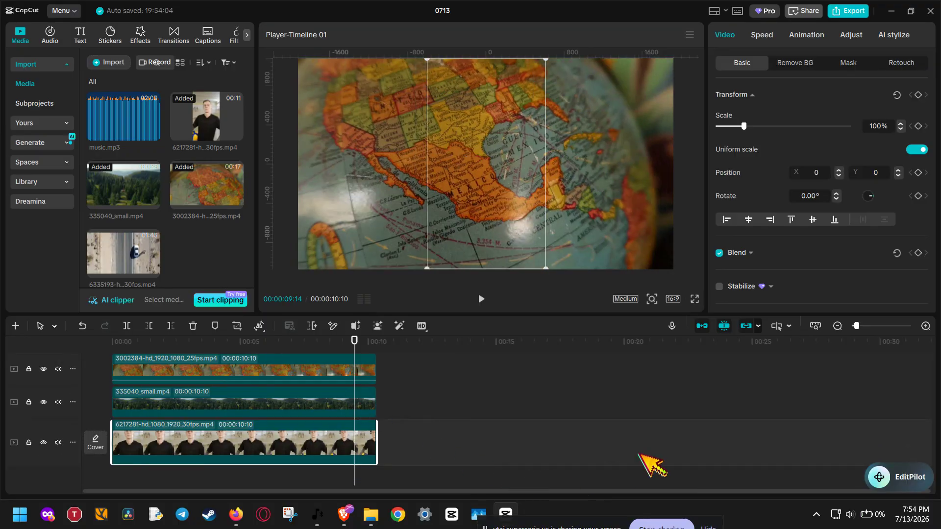
pyautogui.scroll(1, 667, 455)
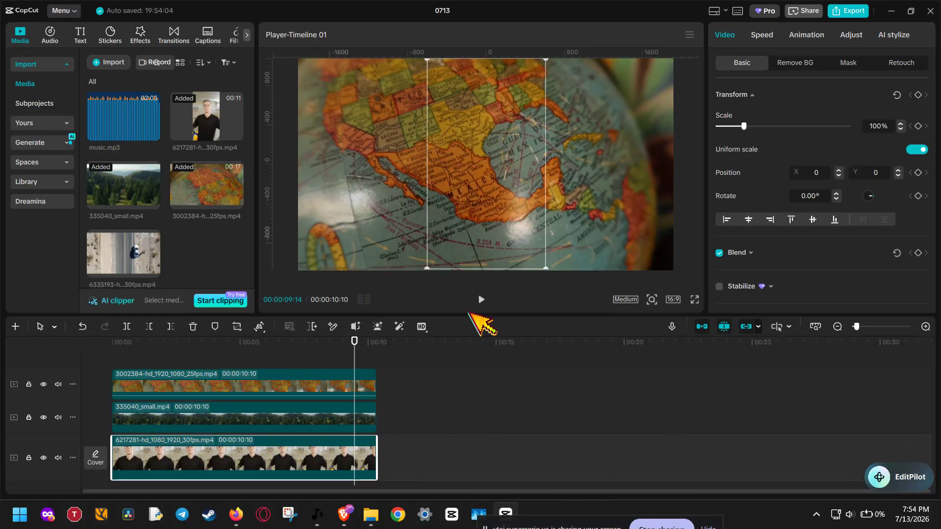
pyautogui.moveTo(470, 313); pyautogui.dragTo(470, 307)
pyautogui.click(325, 415)
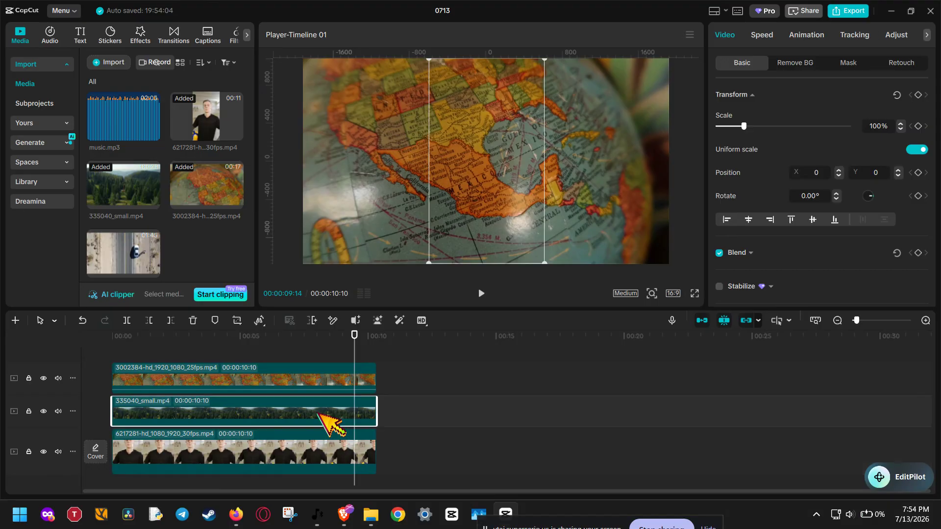
pyautogui.click(323, 376)
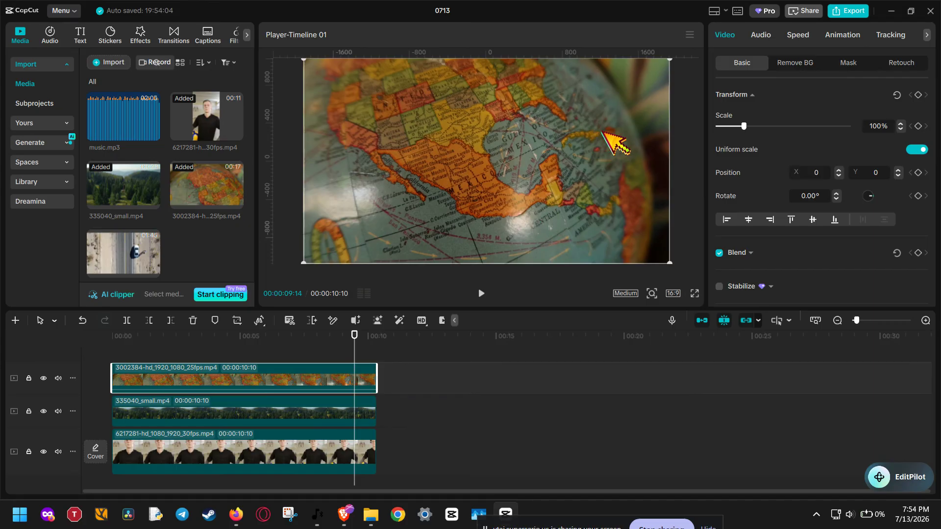
pyautogui.click(755, 95)
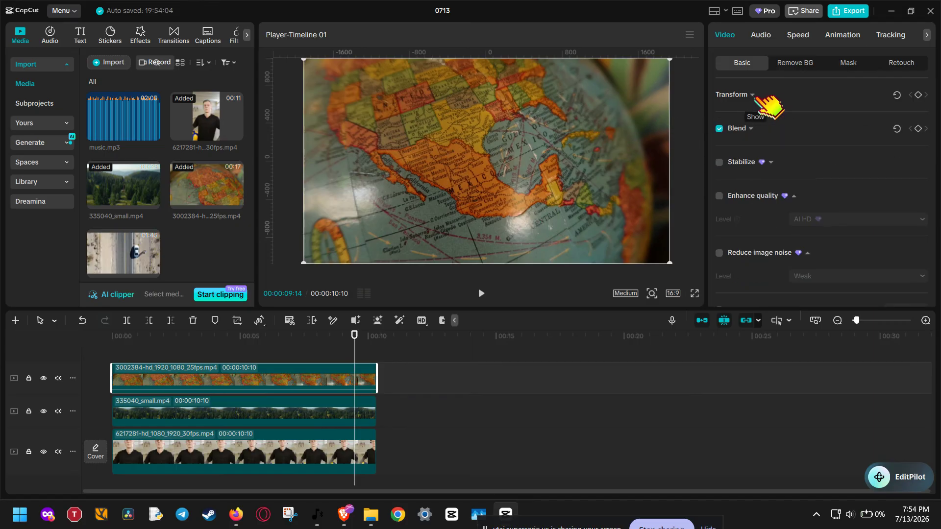
pyautogui.click(763, 131)
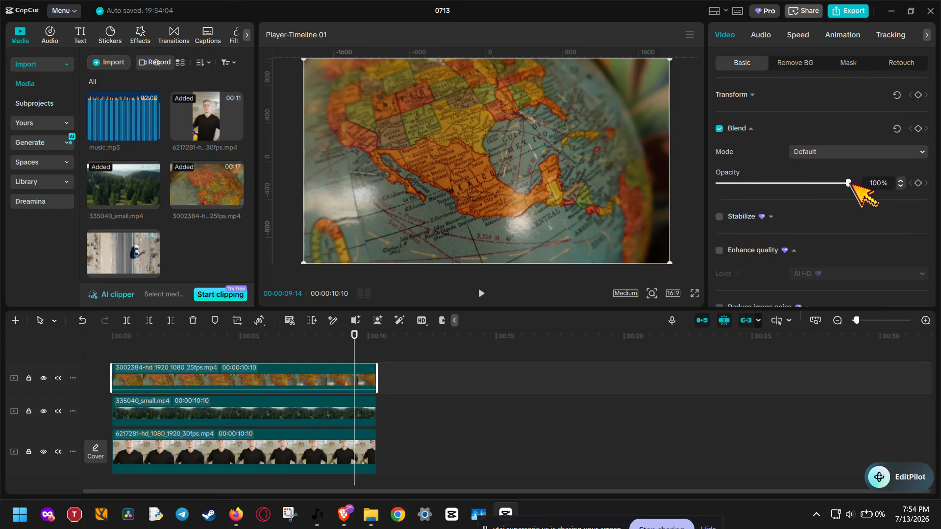
pyautogui.moveTo(848, 183); pyautogui.dragTo(805, 182)
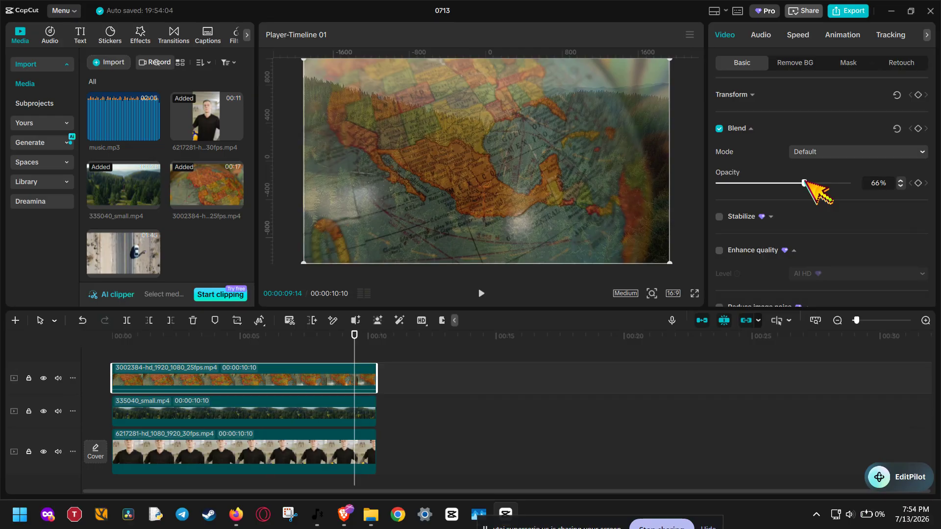
pyautogui.click(300, 408)
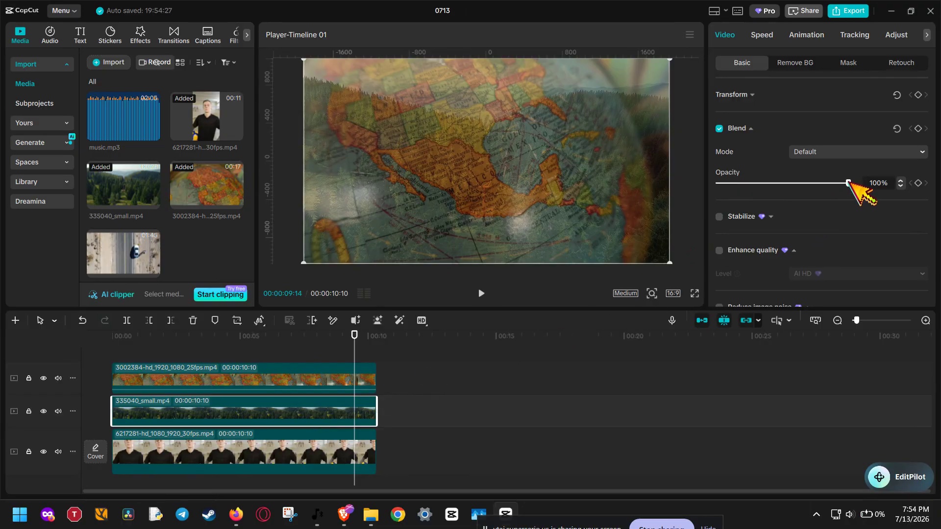
pyautogui.moveTo(847, 183); pyautogui.dragTo(800, 184)
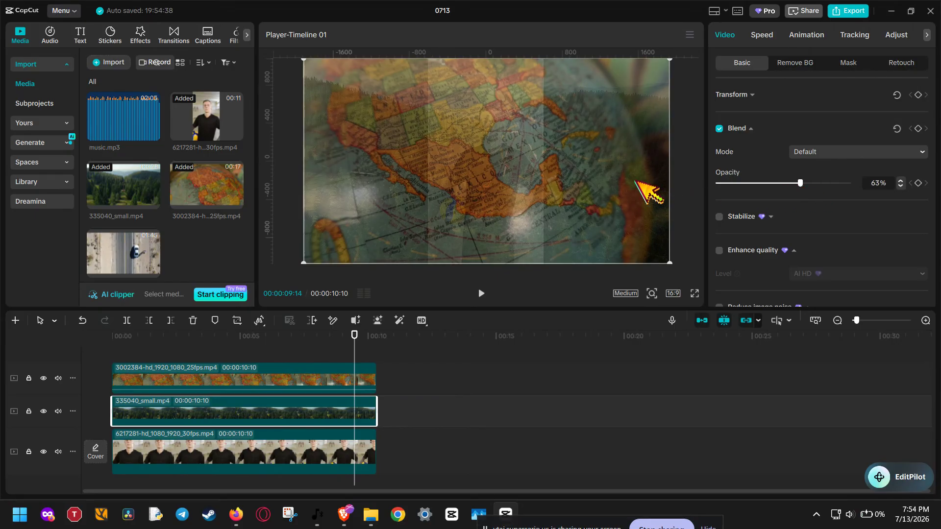
# Reposition the clips in the frame: forest over the right part, globe slightly right of centre, volleyball player against the left edge
pyautogui.moveTo(466, 180); pyautogui.dragTo(582, 169)
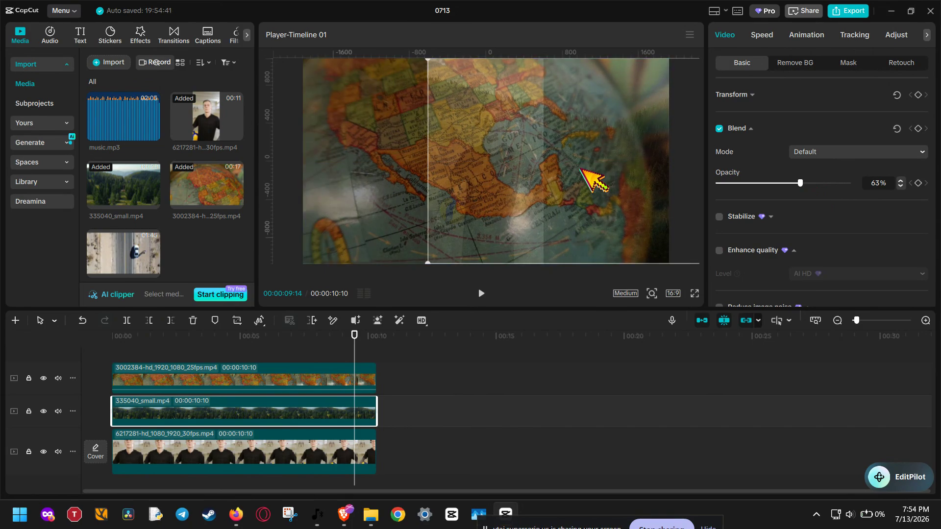
pyautogui.click(342, 378)
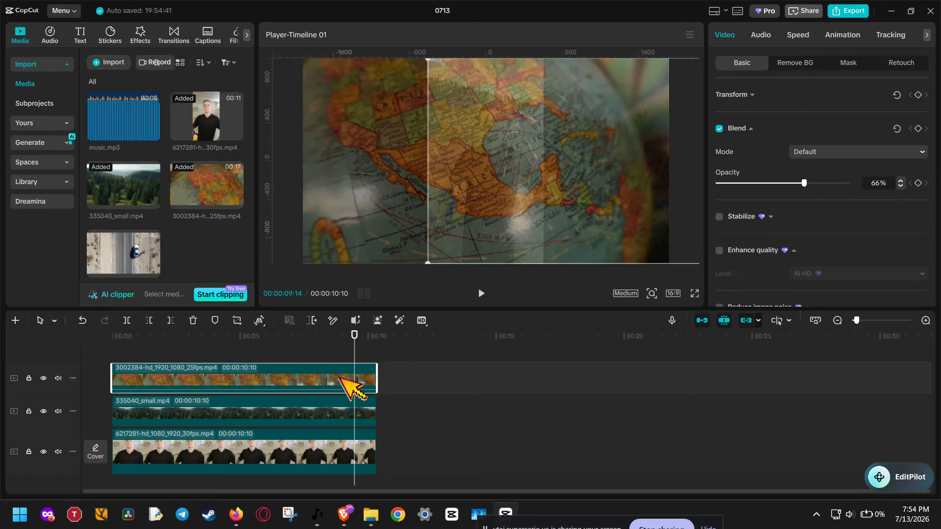
pyautogui.moveTo(435, 200); pyautogui.dragTo(459, 195)
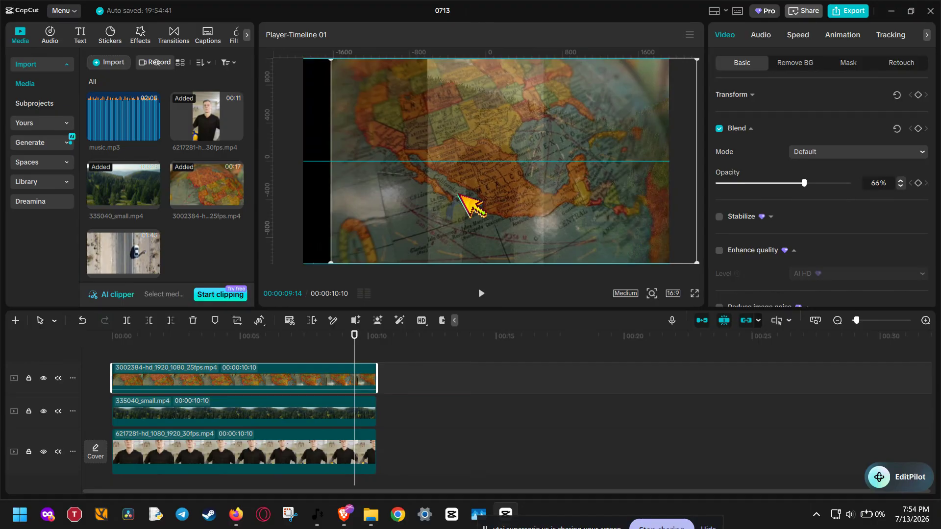
pyautogui.moveTo(459, 195); pyautogui.dragTo(344, 197)
pyautogui.click(331, 450)
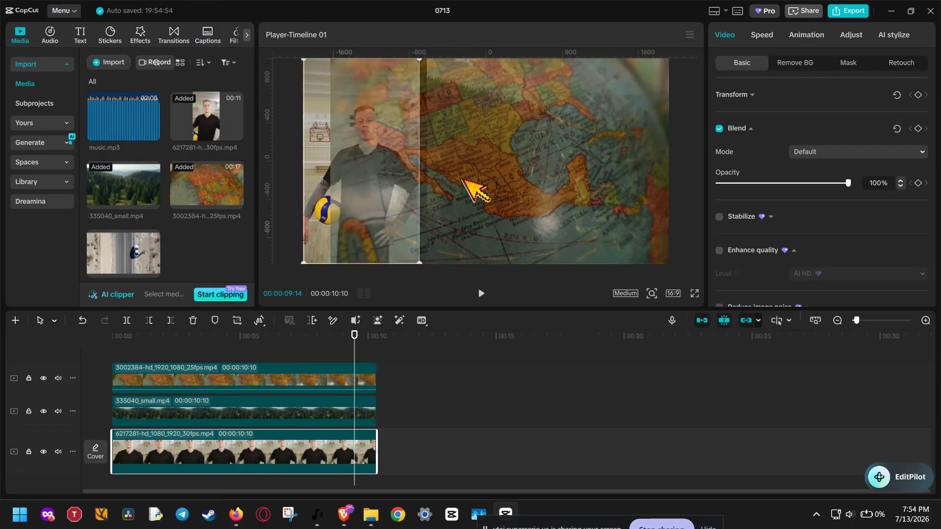
pyautogui.click(349, 373)
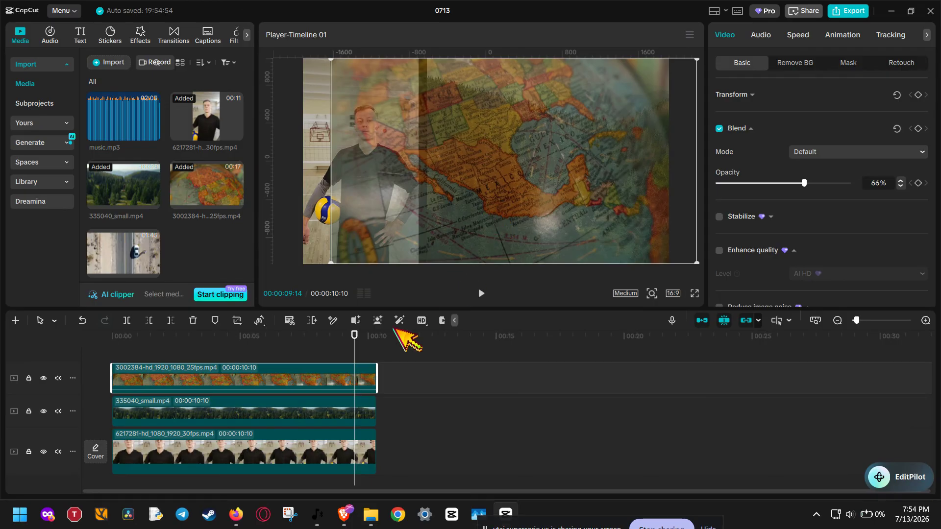
pyautogui.click(274, 416)
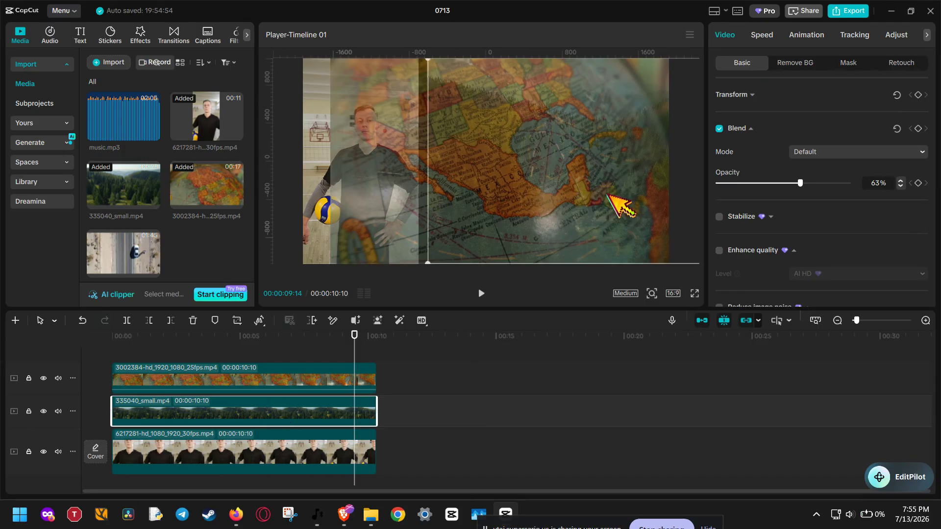
pyautogui.moveTo(604, 196)
pyautogui.mouseDown()
pyautogui.moveTo(559, 195)
pyautogui.moveTo(599, 188)
pyautogui.moveTo(607, 197)
pyautogui.mouseUp()
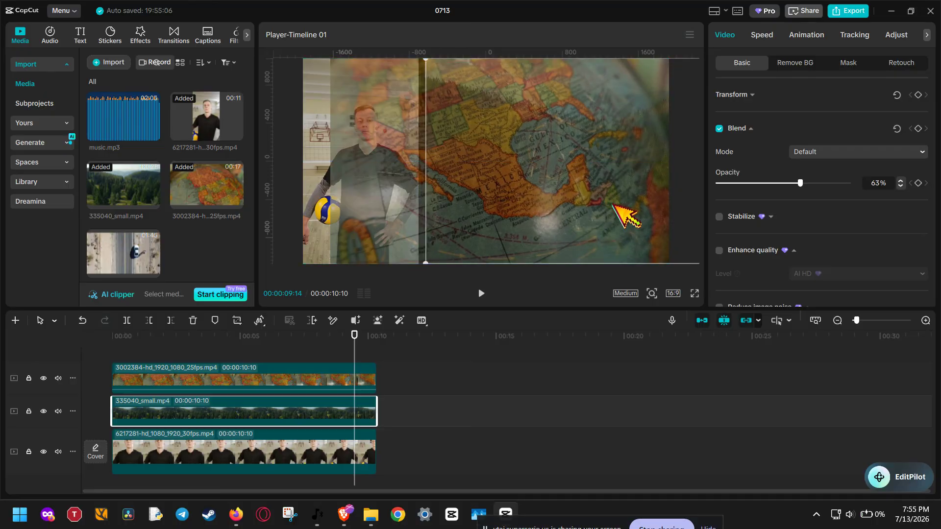
# Restore the opacity of the forest and globe clips to 100%
pyautogui.moveTo(809, 185); pyautogui.dragTo(870, 184)
pyautogui.click(293, 380)
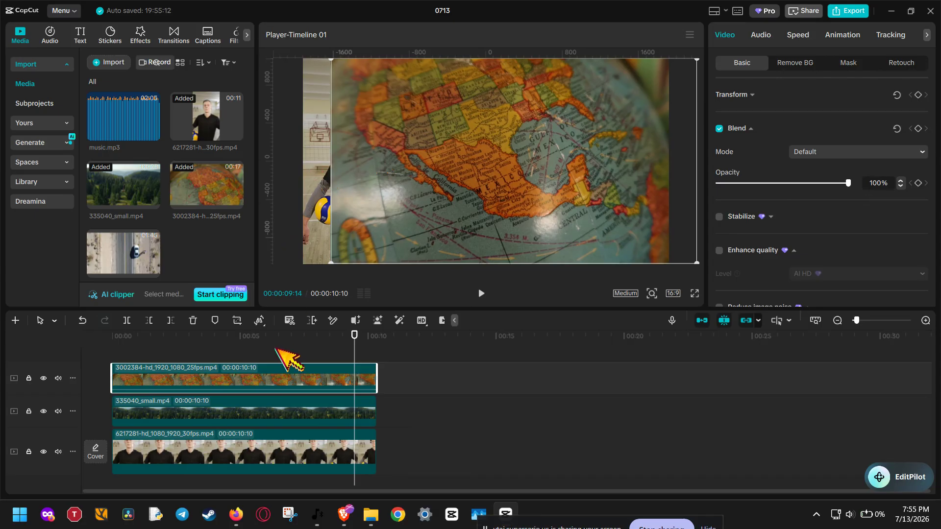
# Reorder the layers by moving the volleyball player clip to the top track and the forest clip to the main track
pyautogui.moveTo(294, 458); pyautogui.dragTo(284, 361)
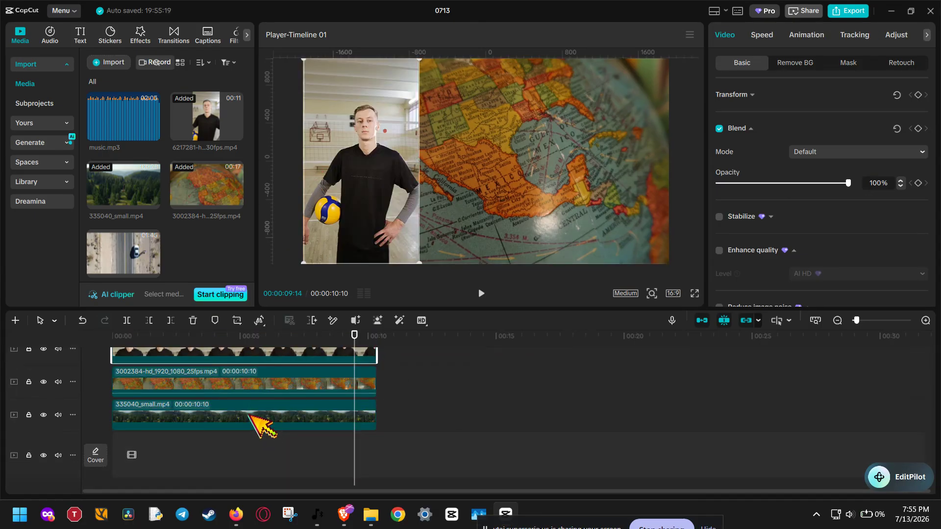
pyautogui.moveTo(262, 425); pyautogui.dragTo(255, 451)
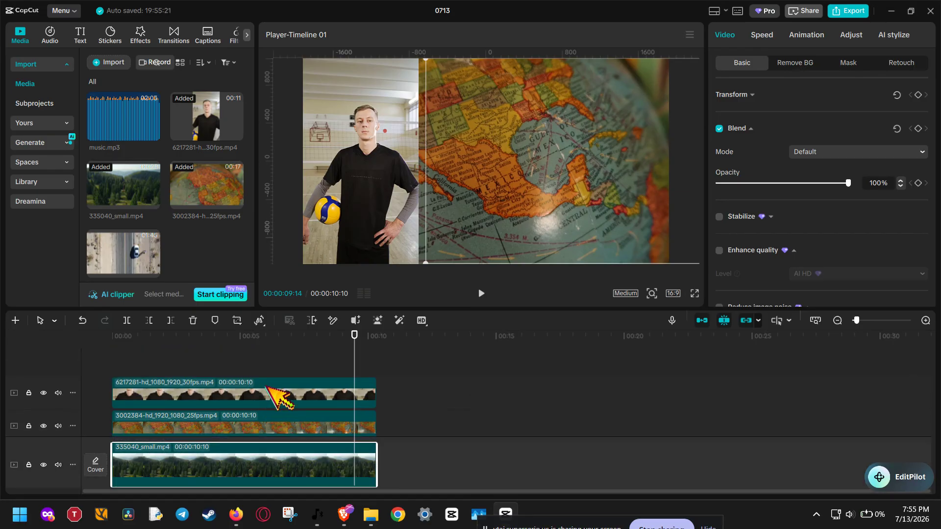
pyautogui.click(279, 397)
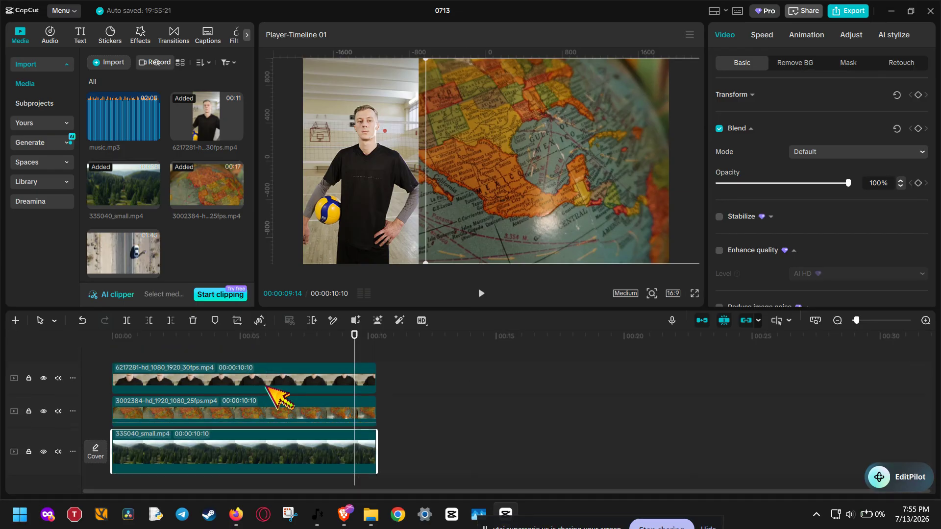
# Add a Filmstrip mask to the globe clip and rotate it to -90° so the strip runs vertically
pyautogui.click(497, 186)
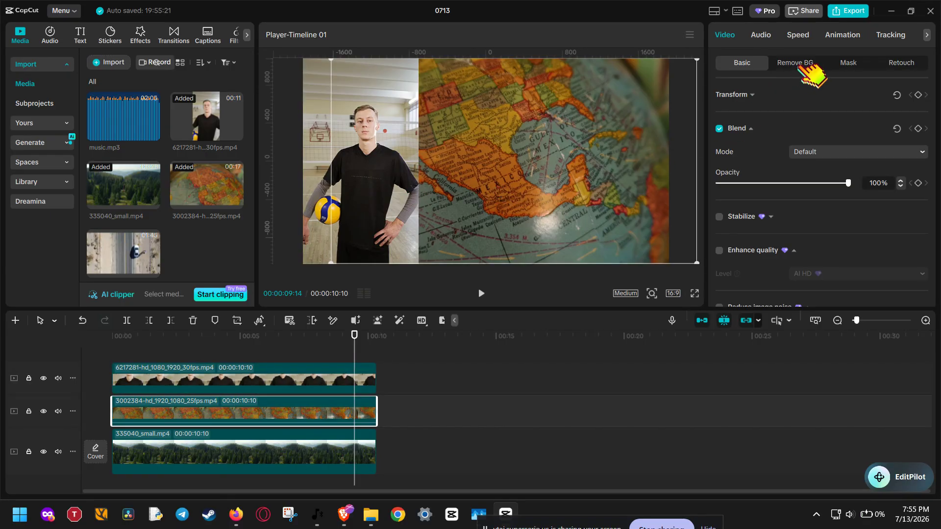
pyautogui.click(855, 63)
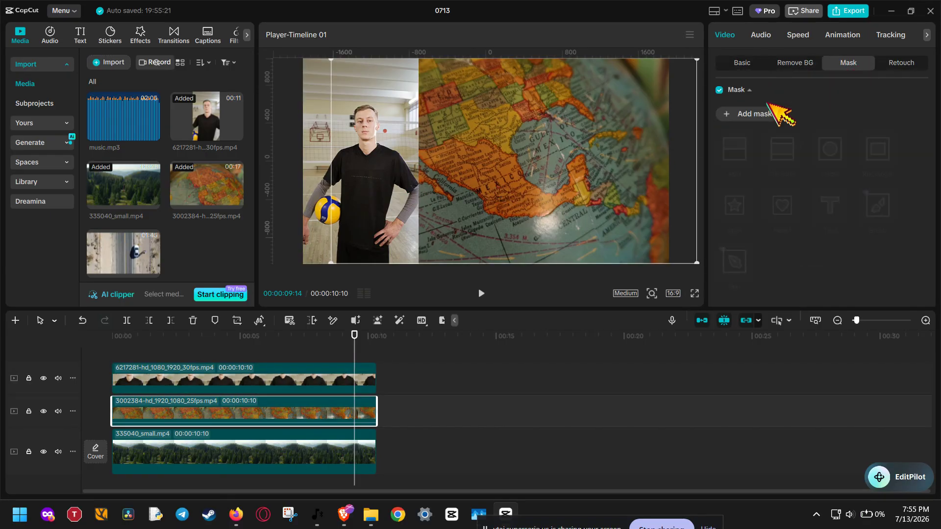
pyautogui.click(740, 118)
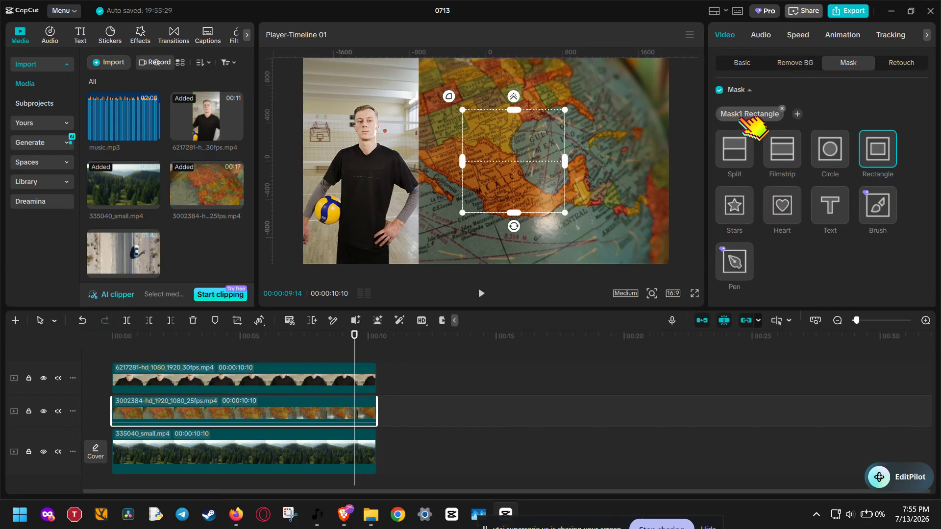
pyautogui.click(784, 149)
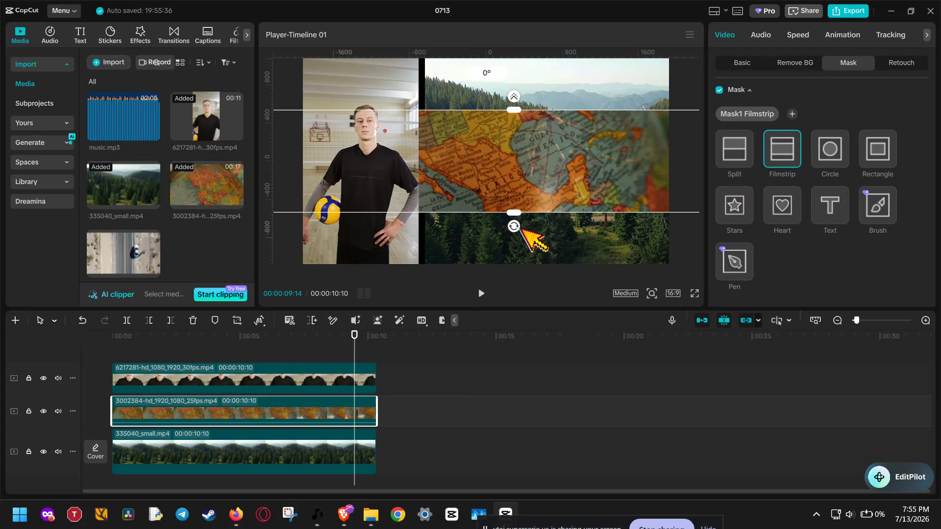
pyautogui.moveTo(514, 226); pyautogui.dragTo(610, 164)
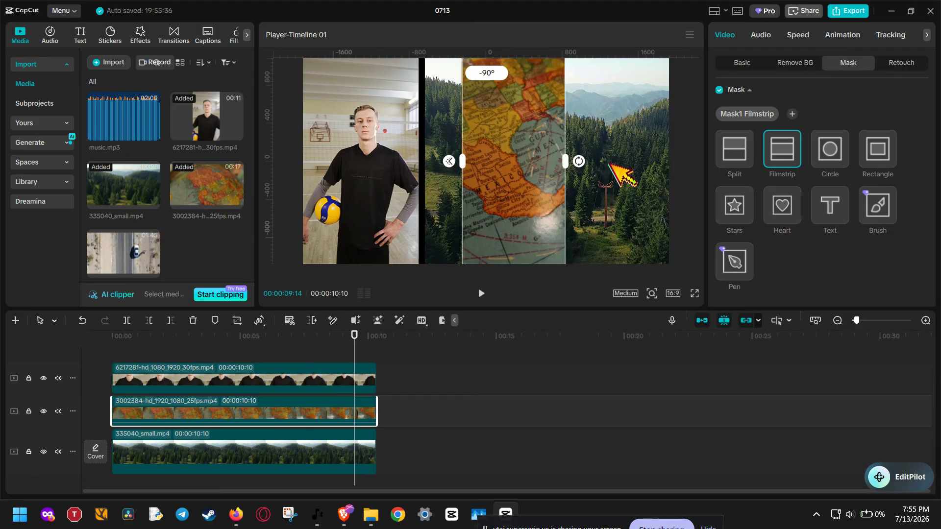
# Shift the globe clip's filmstrip mask to X -177 and resize it to 730 to form the middle panel
pyautogui.moveTo(463, 162); pyautogui.dragTo(434, 163)
pyautogui.moveTo(495, 162)
pyautogui.mouseDown()
pyautogui.moveTo(472, 161)
pyautogui.moveTo(480, 163)
pyautogui.mouseUp()
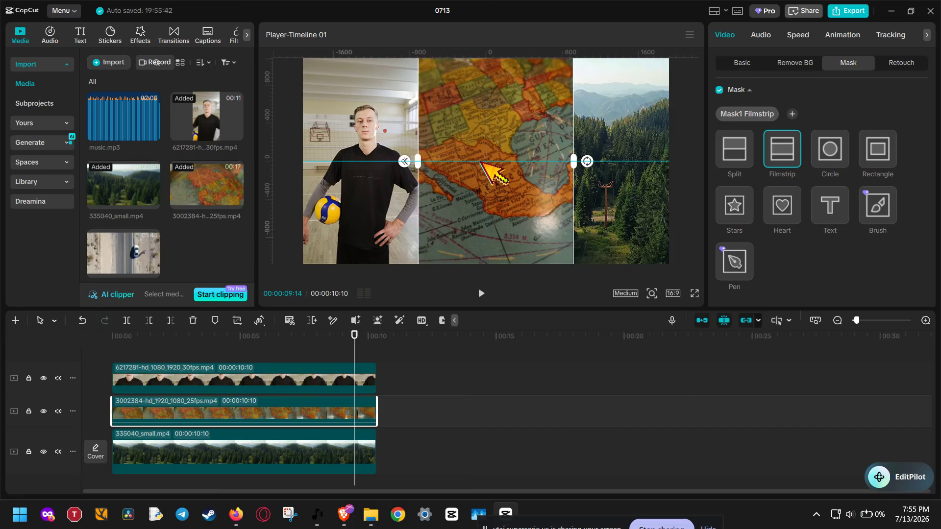
pyautogui.moveTo(574, 161); pyautogui.dragTo(492, 167)
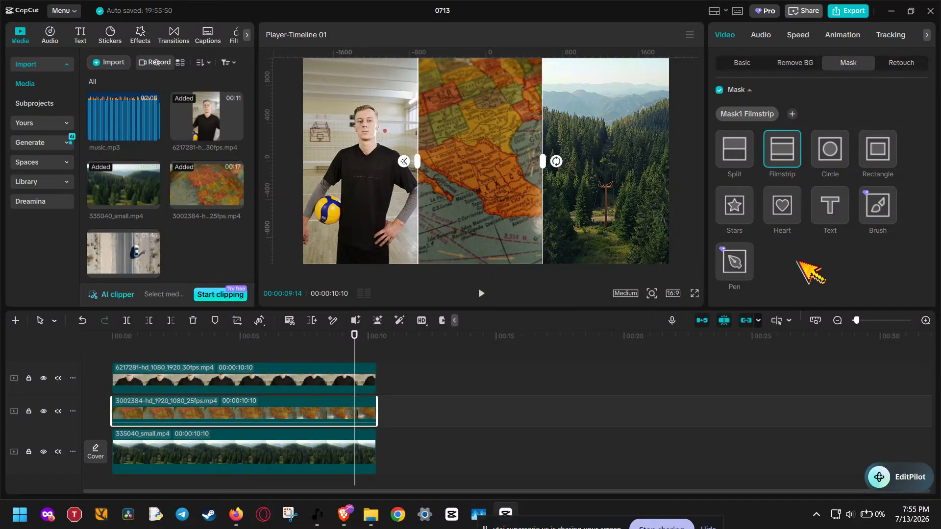
pyautogui.scroll(-1, 804, 265)
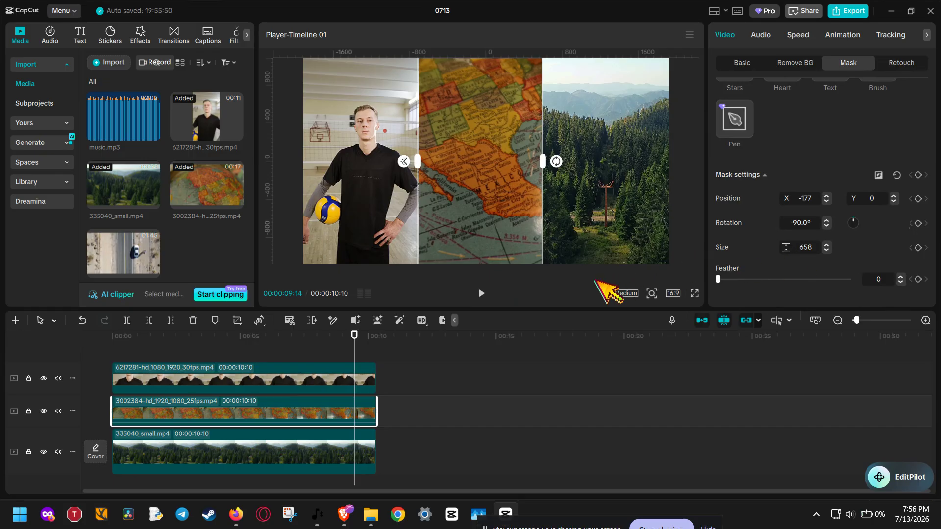
pyautogui.moveTo(543, 161)
pyautogui.mouseDown()
pyautogui.moveTo(573, 161)
pyautogui.moveTo(536, 163)
pyautogui.moveTo(549, 163)
pyautogui.mouseUp()
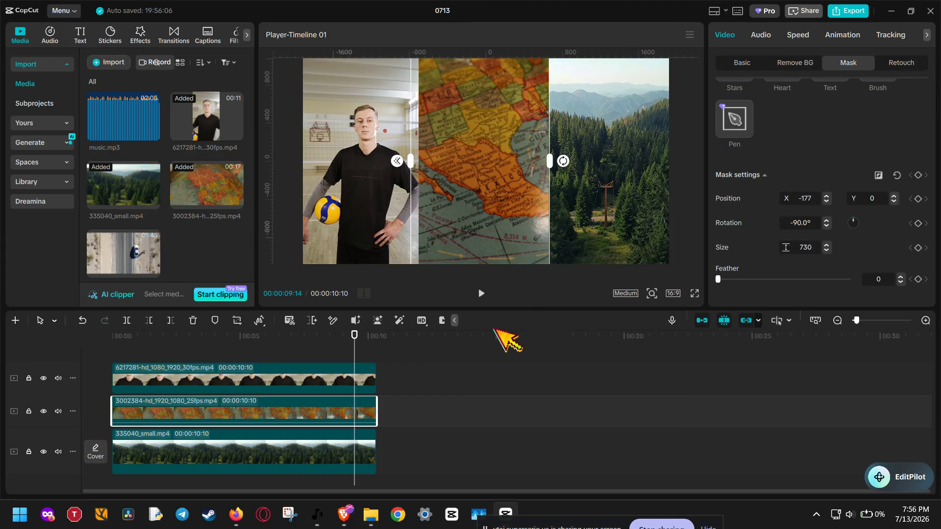
# Return the playhead to the start of the timeline at 00:00:00:00
pyautogui.click(328, 354)
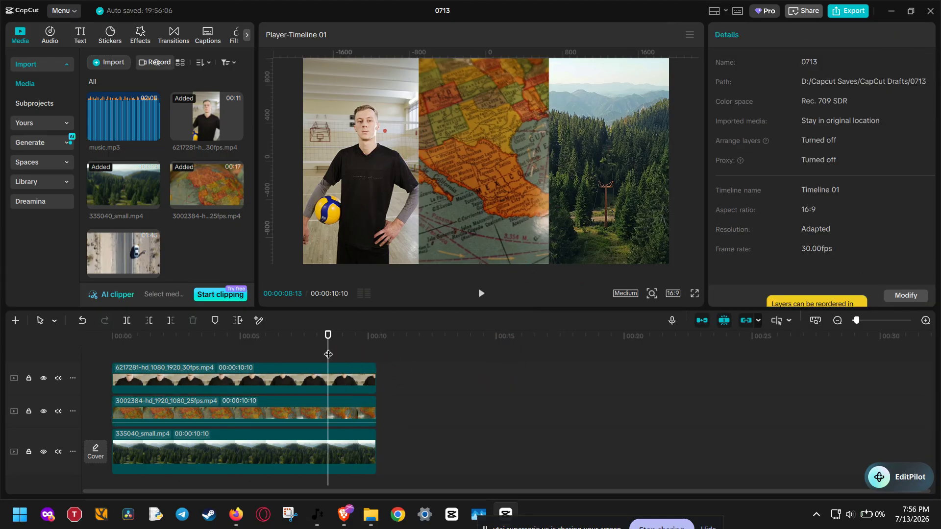
pyautogui.moveTo(329, 354); pyautogui.dragTo(80, 341)
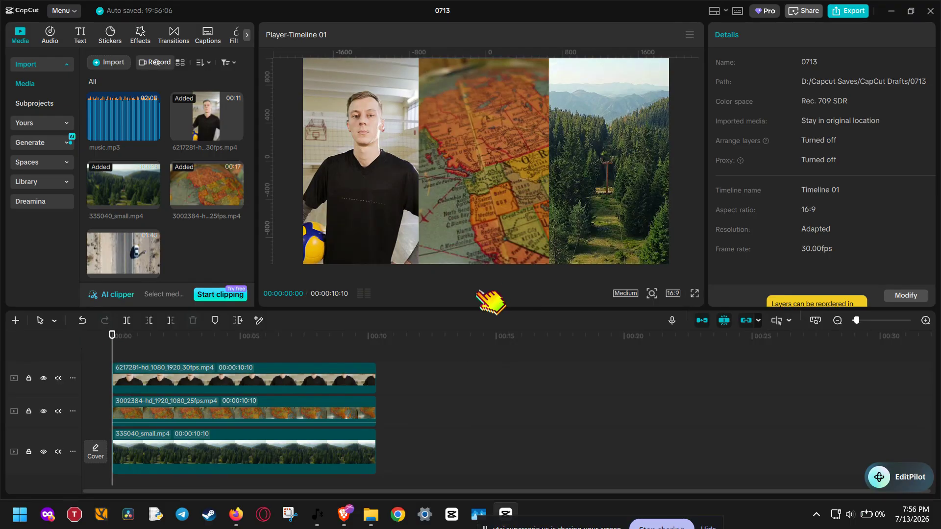